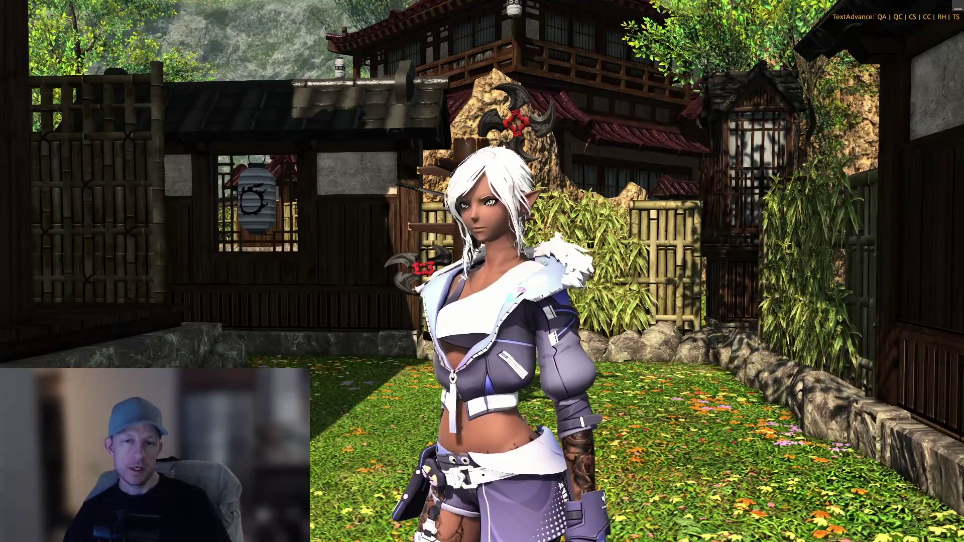
Orbit the in-game camera around the character to inspect the neck seam.
left_click_drag(471, 307, 497, 274)
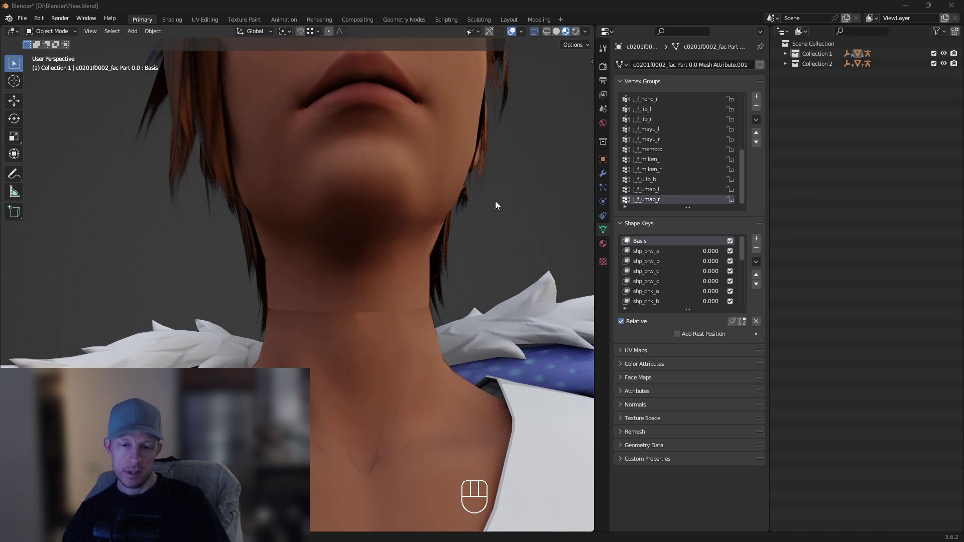
Put the body top mesh into Edit Mode with X-Ray see-through display enabled.
middle_click_drag(480, 213, 482, 226)
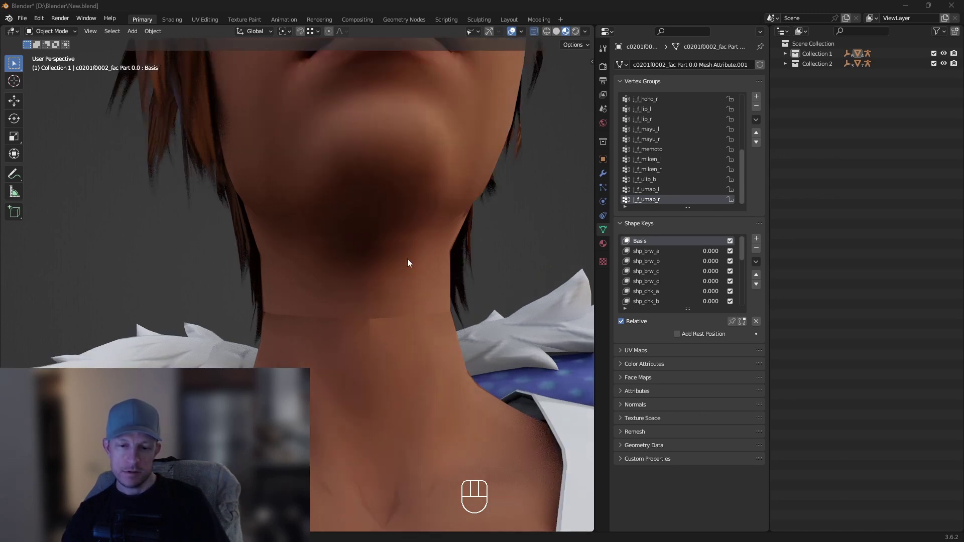
middle_click_drag(408, 260, 399, 270)
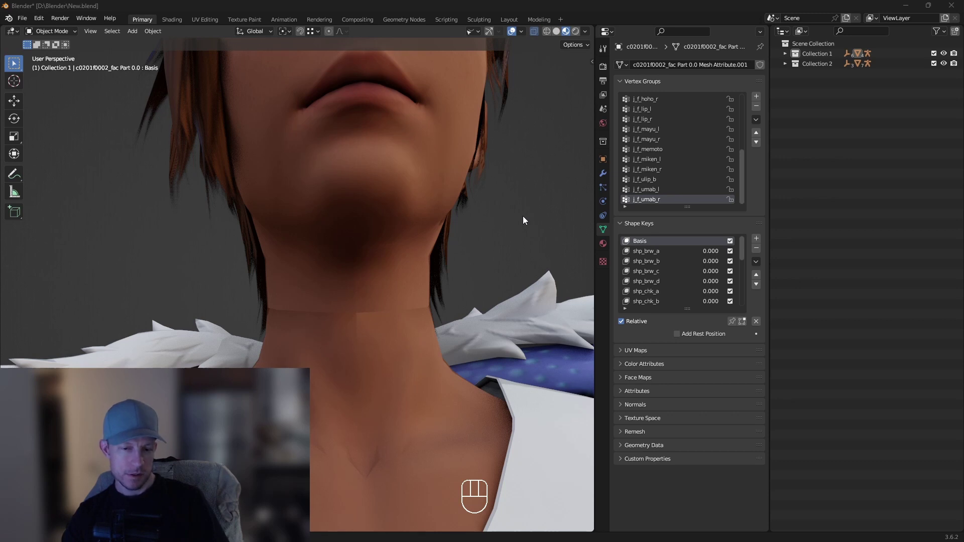
left_click(406, 402)
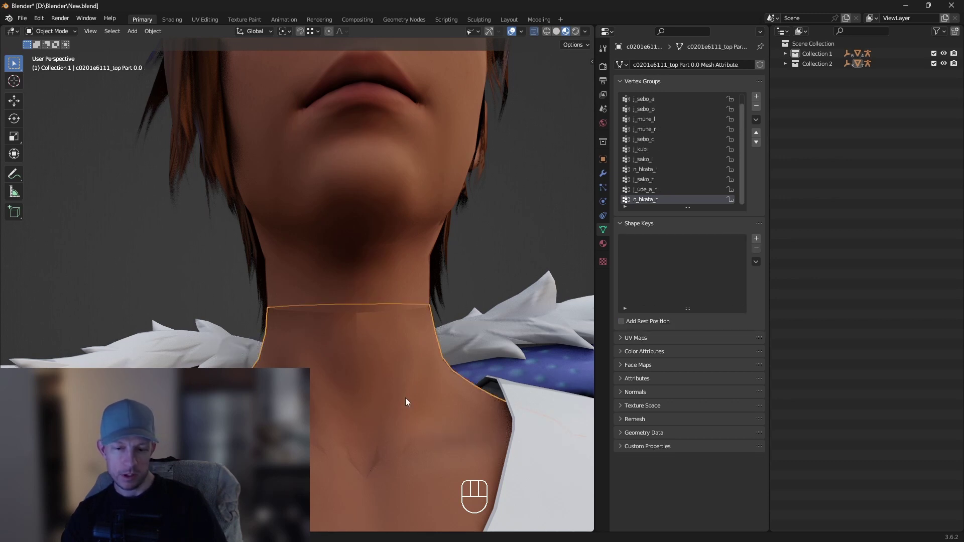
key("Tab")
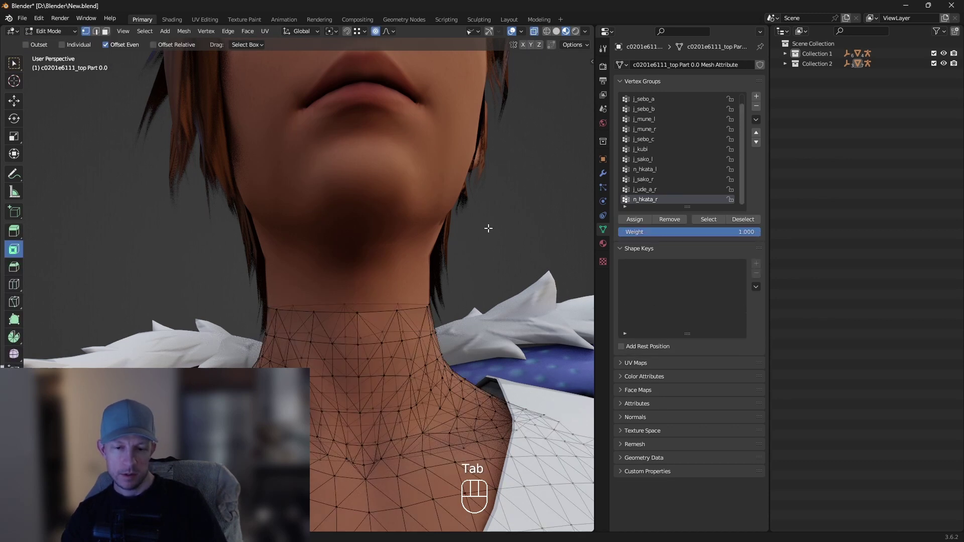
left_click(533, 32)
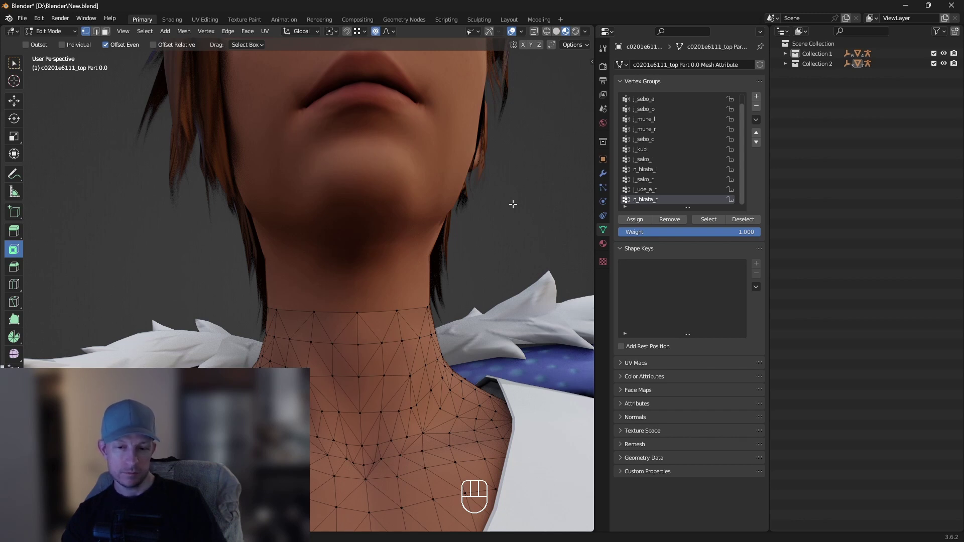
key("alt+z")
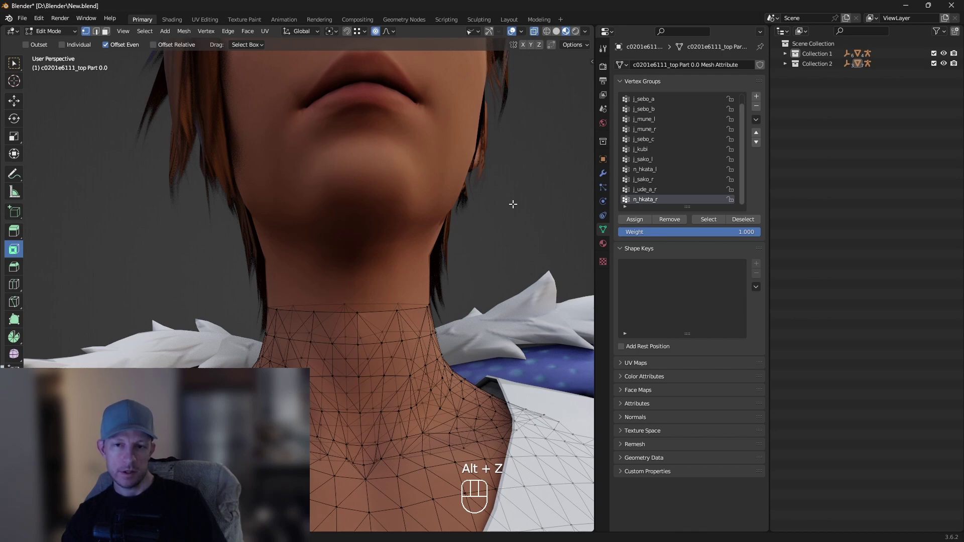
Brush-select the ring of vertices along the body neck's top edge.
middle_click_drag(513, 204, 509, 200)
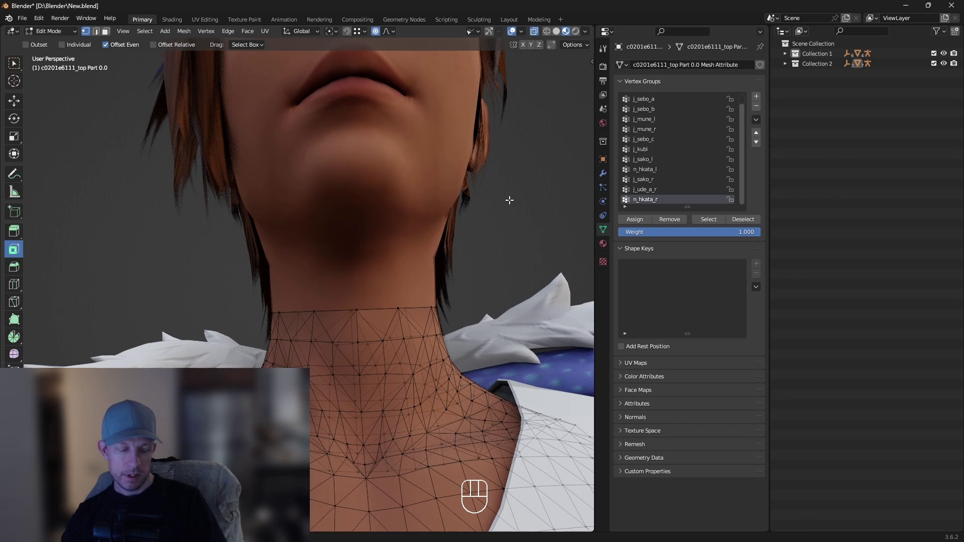
key("c")
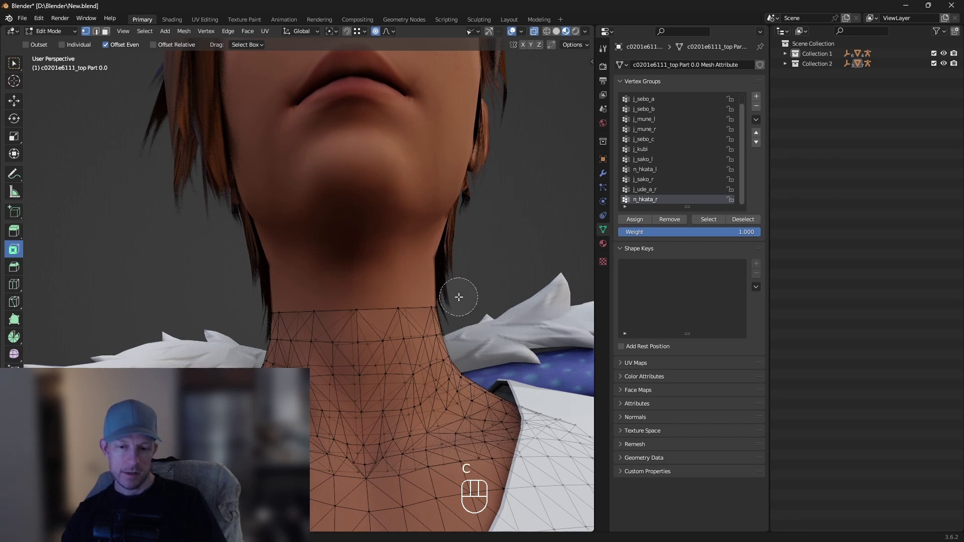
left_click_drag(452, 299, 272, 301)
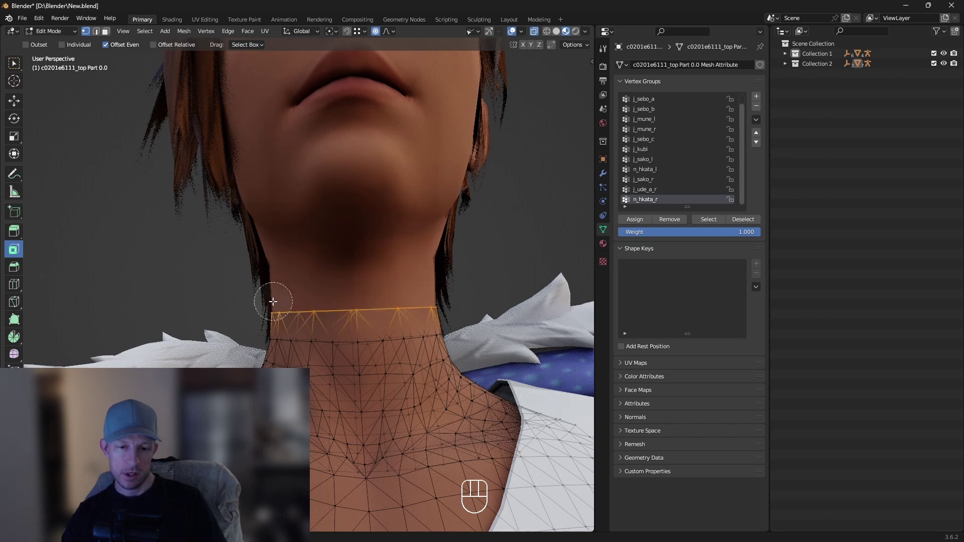
Create a vertex group named 'Fix' and assign the selected neck-edge vertices to it.
left_click(756, 96)
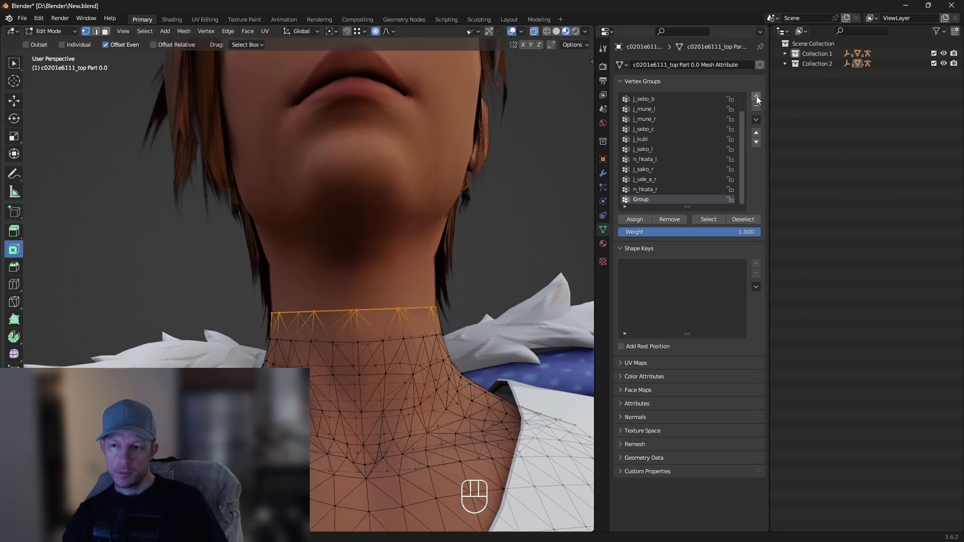
double_click(661, 201)
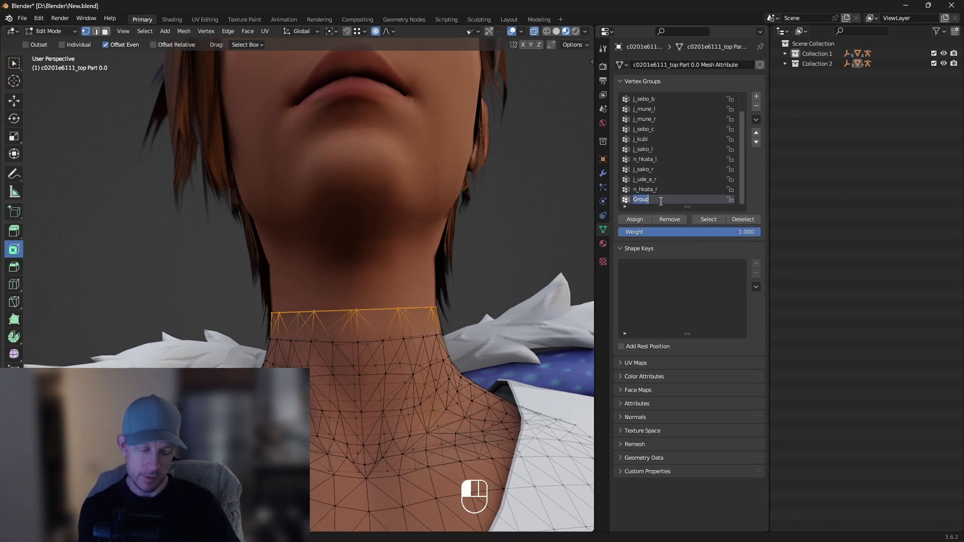
type("Fix")
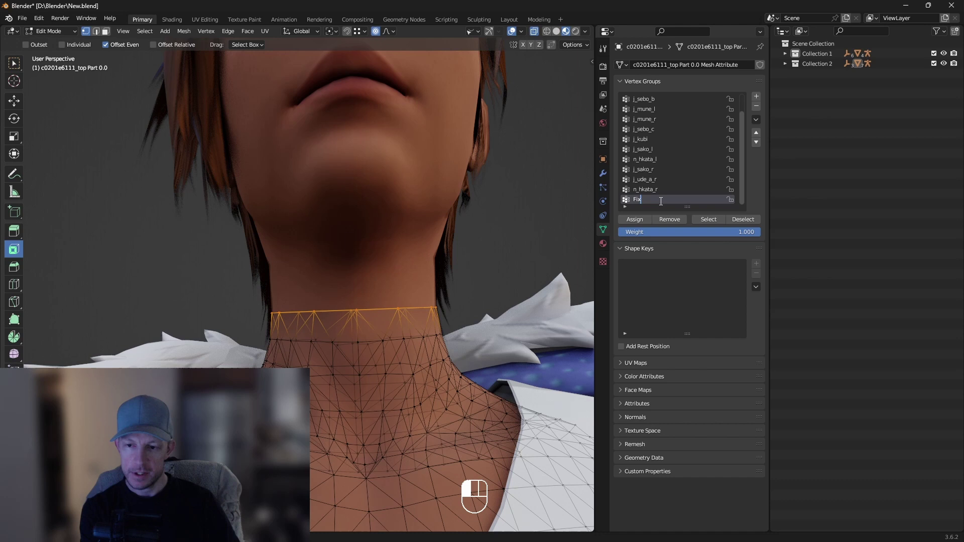
key("Return")
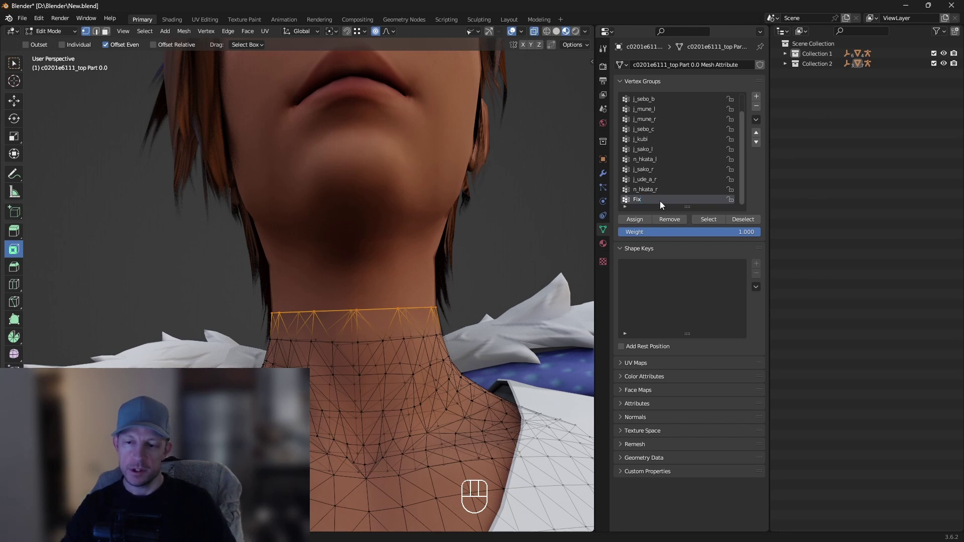
left_click(643, 219)
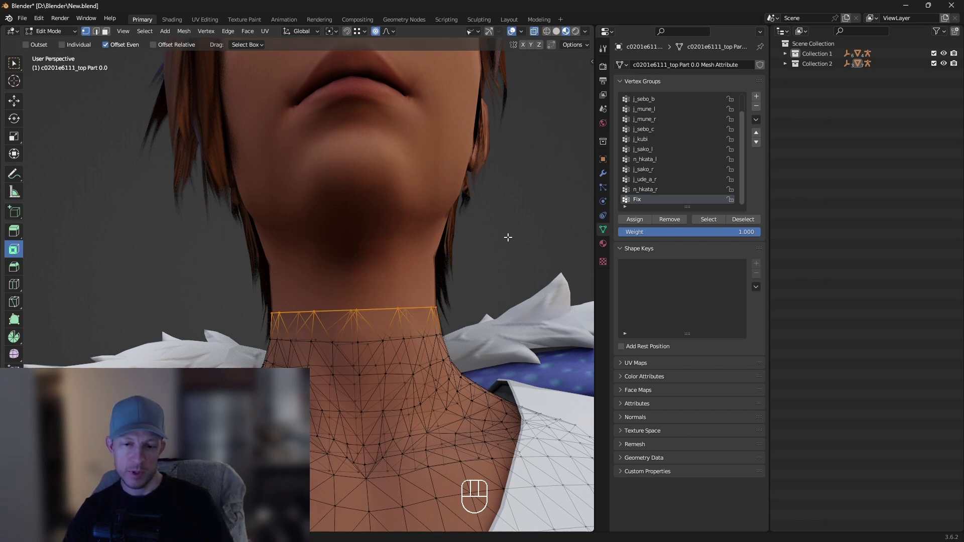
Edit the face mesh and brush-select the vertices along its neck's bottom edge.
key("Tab")
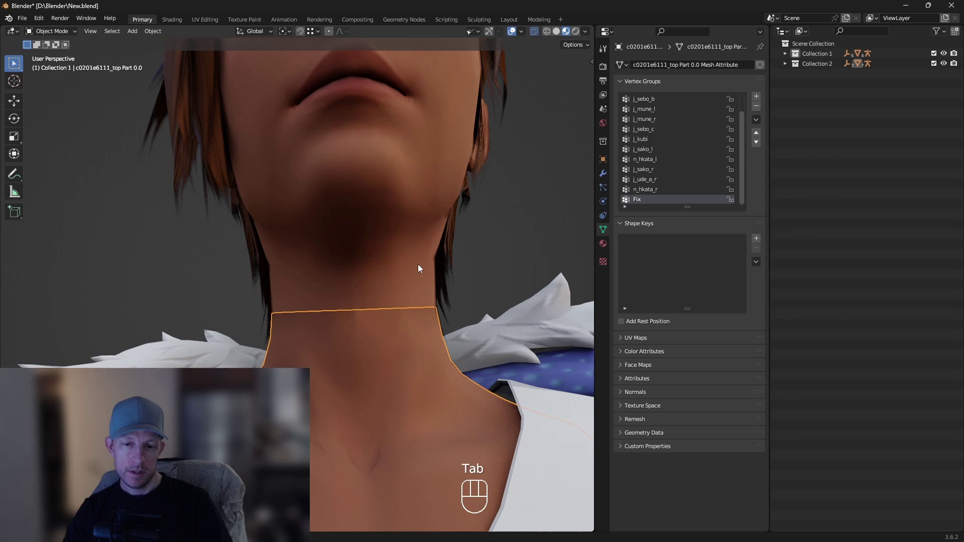
left_click(416, 264)
key("Tab")
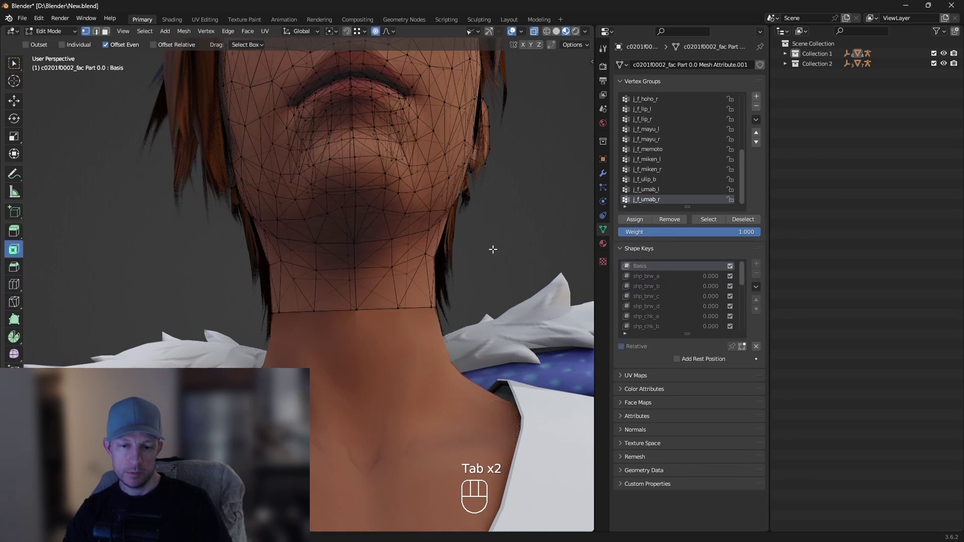
key("c")
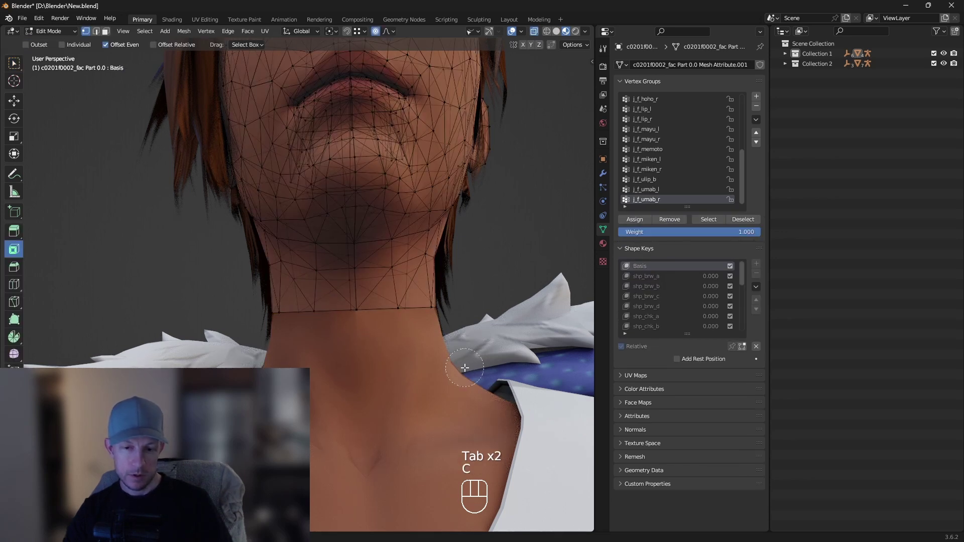
left_click_drag(450, 303, 254, 307)
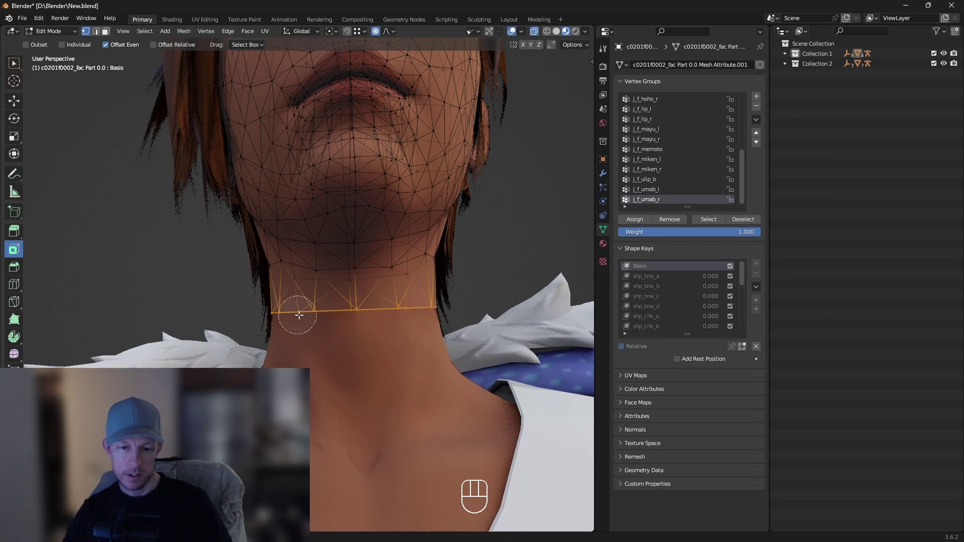
right_click(525, 261)
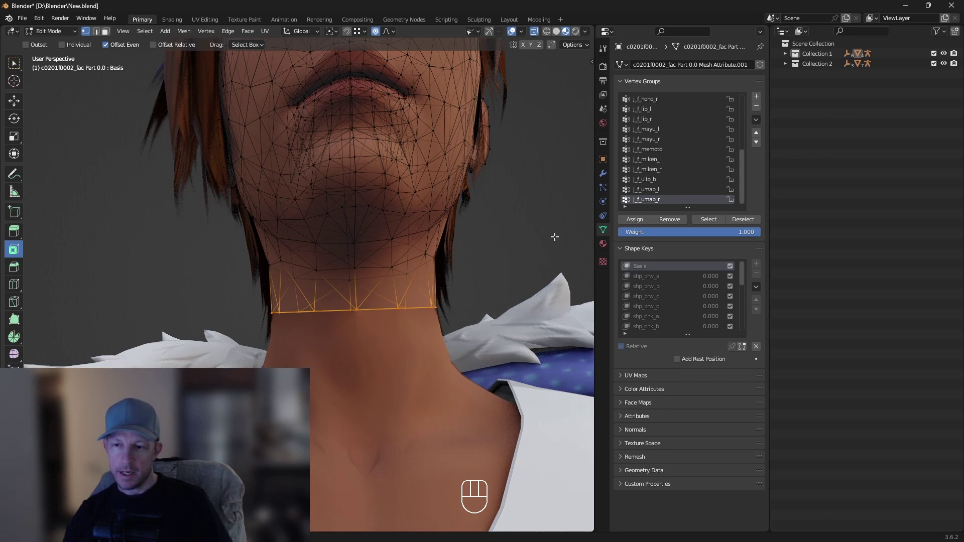
Add a 'Fix' vertex group to the face mesh, assign those vertices, and return to Object Mode.
left_click(756, 98)
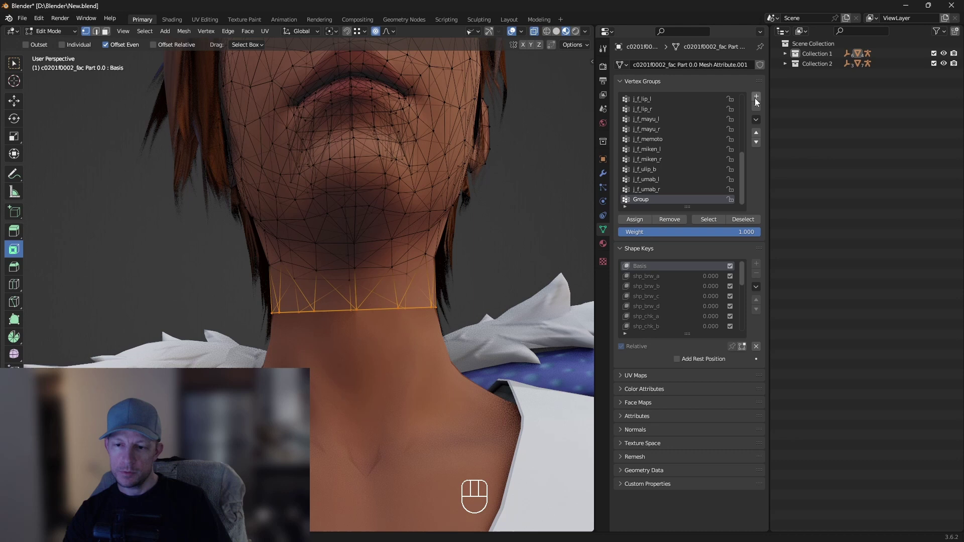
double_click(659, 199)
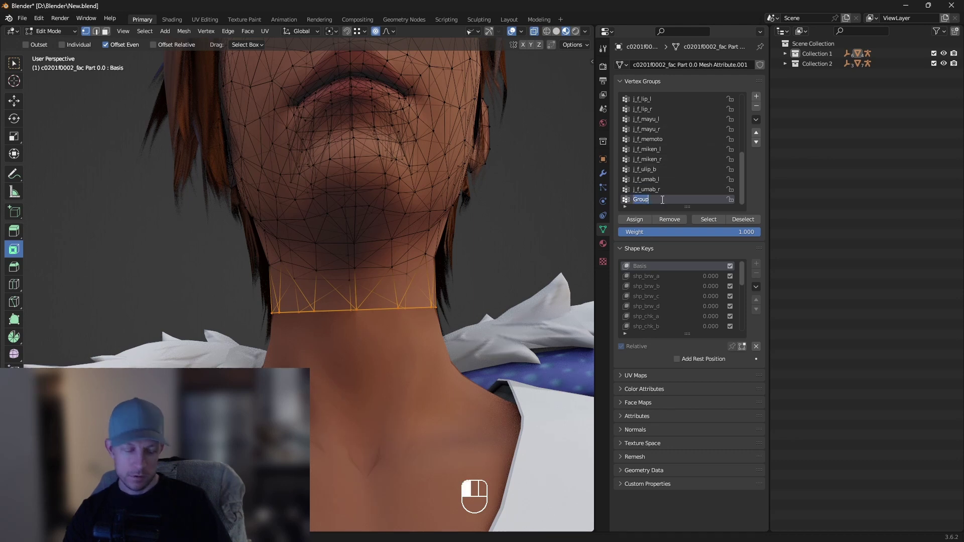
type("Fix")
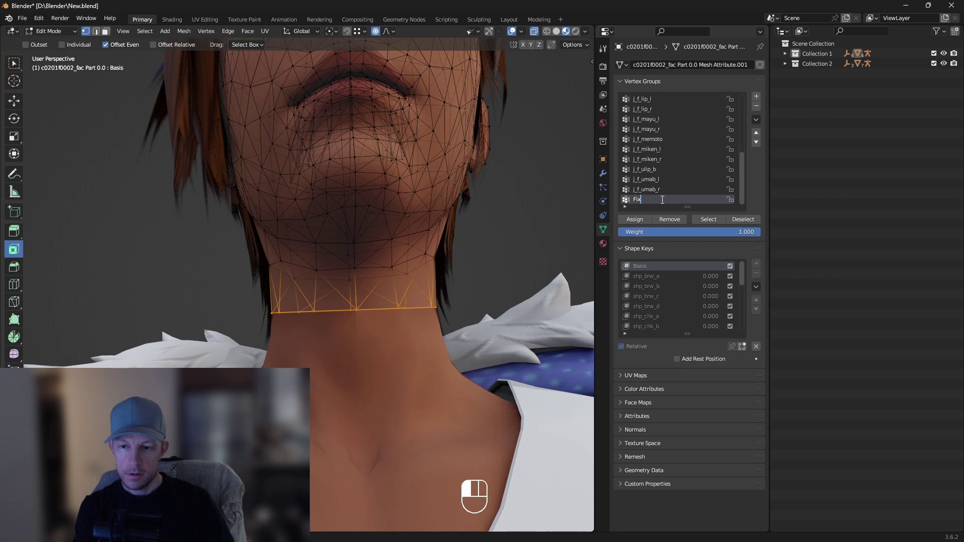
key("Return")
left_click(636, 219)
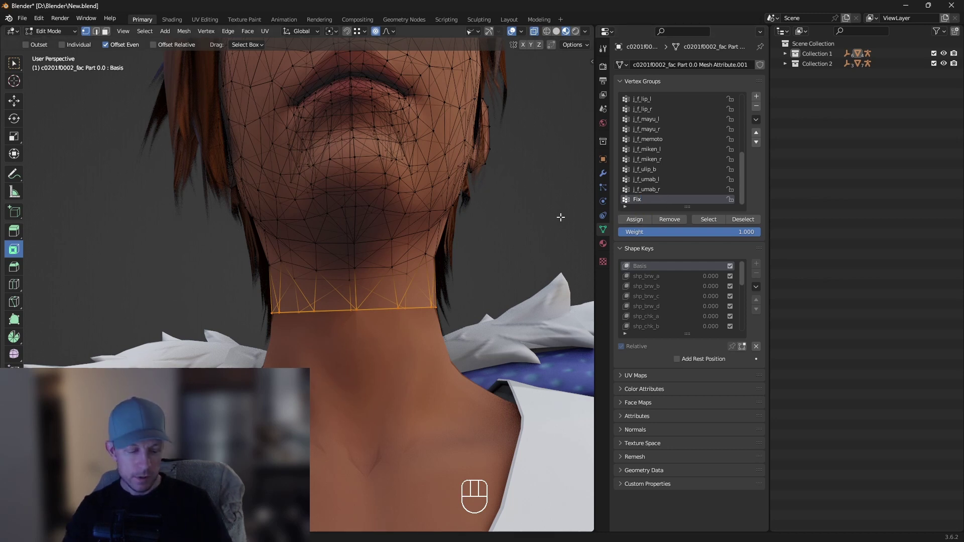
key("Tab")
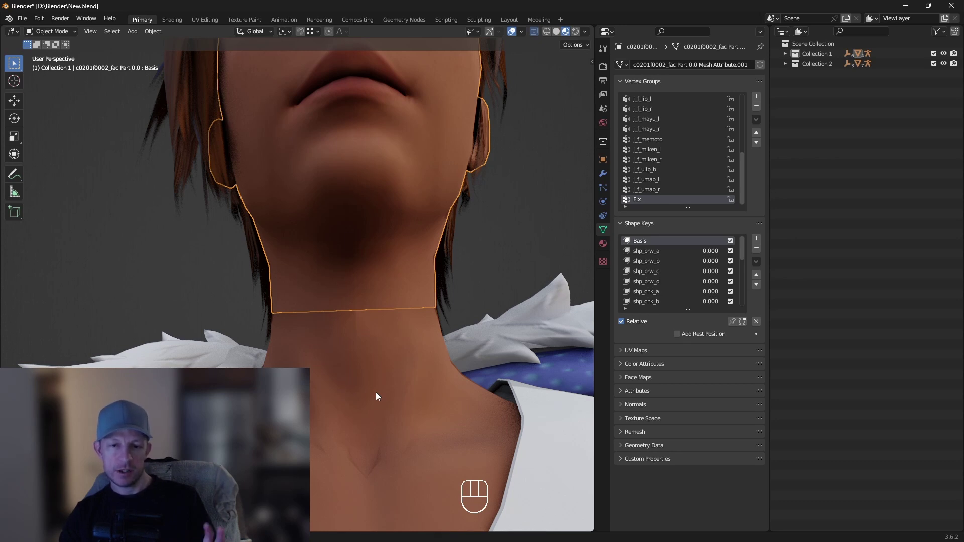
Give the body top mesh a Data Transfer modifier, picking the face mesh as source.
left_click(375, 393)
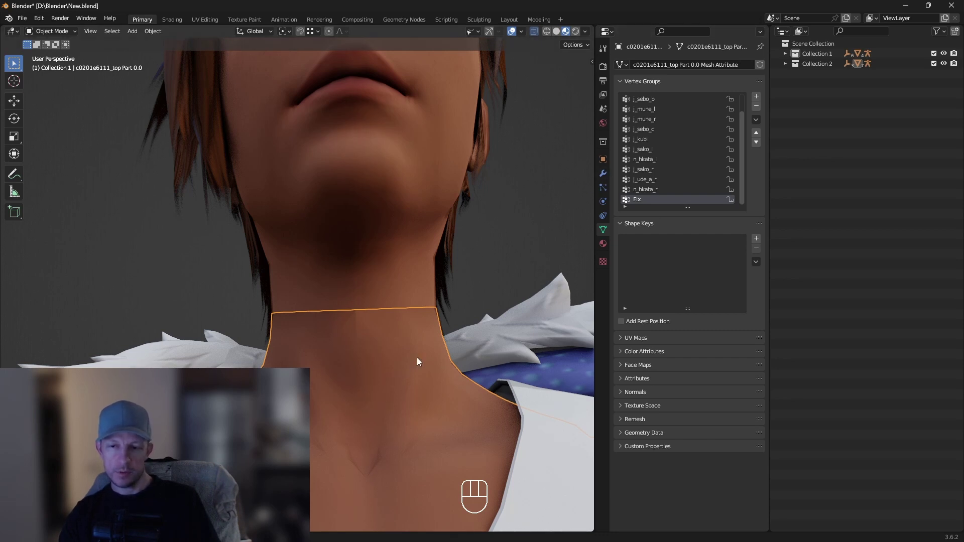
left_click(602, 174)
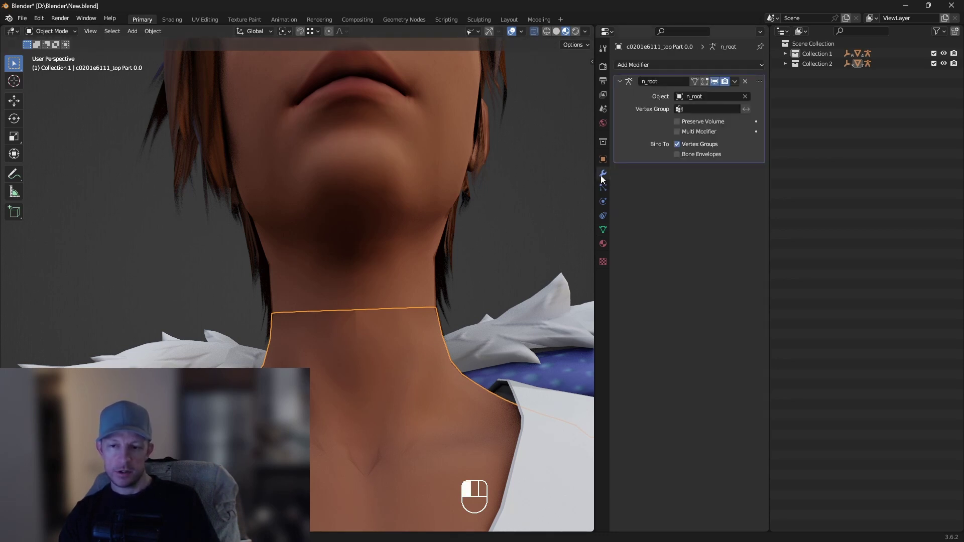
left_click(657, 65)
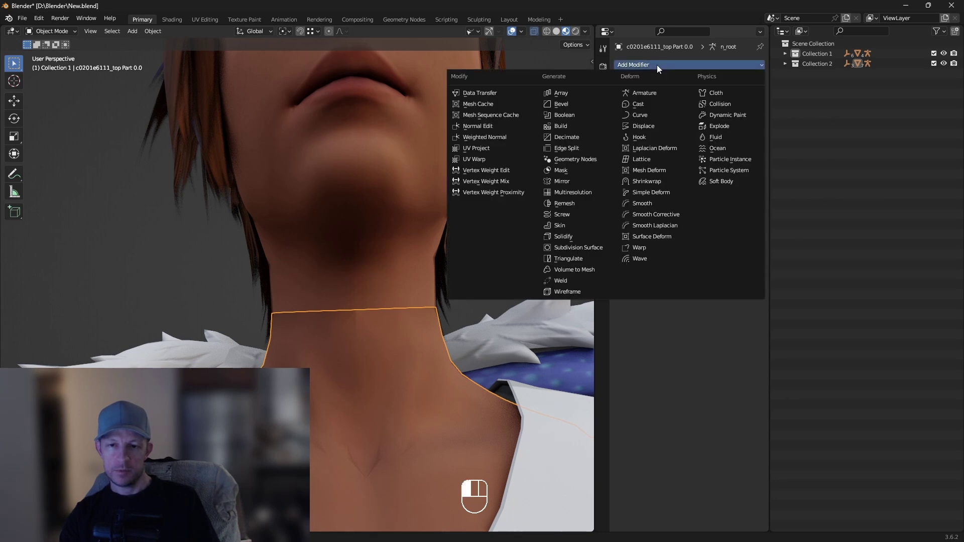
left_click(473, 93)
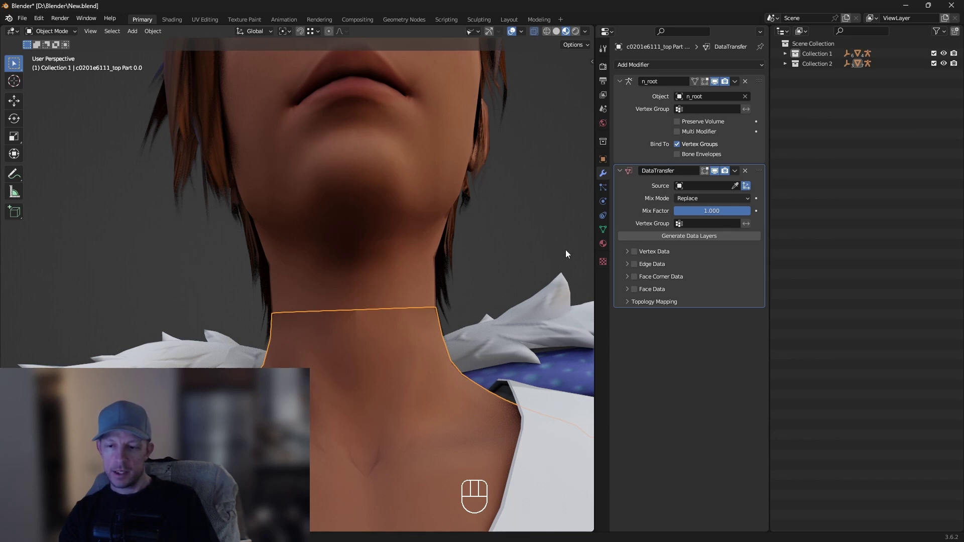
left_click(735, 185)
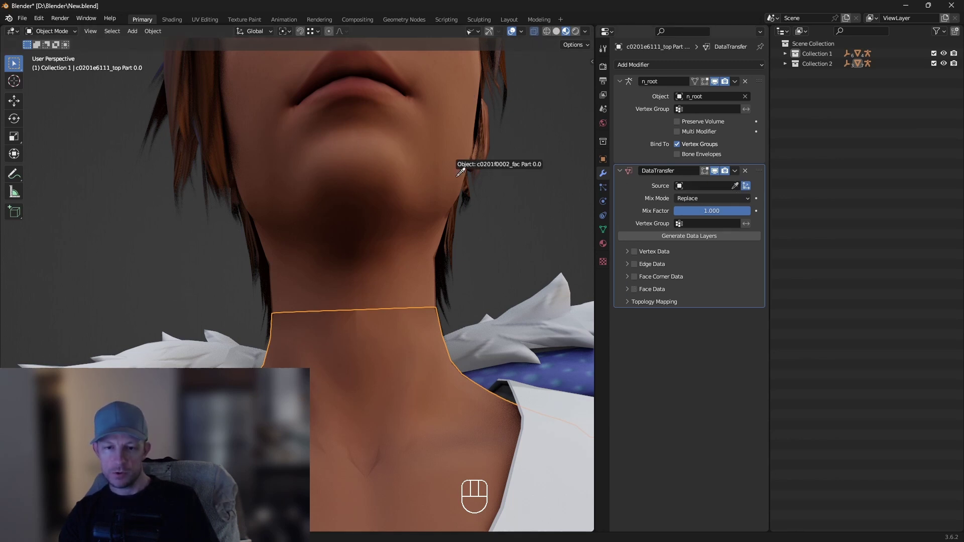
left_click(394, 171)
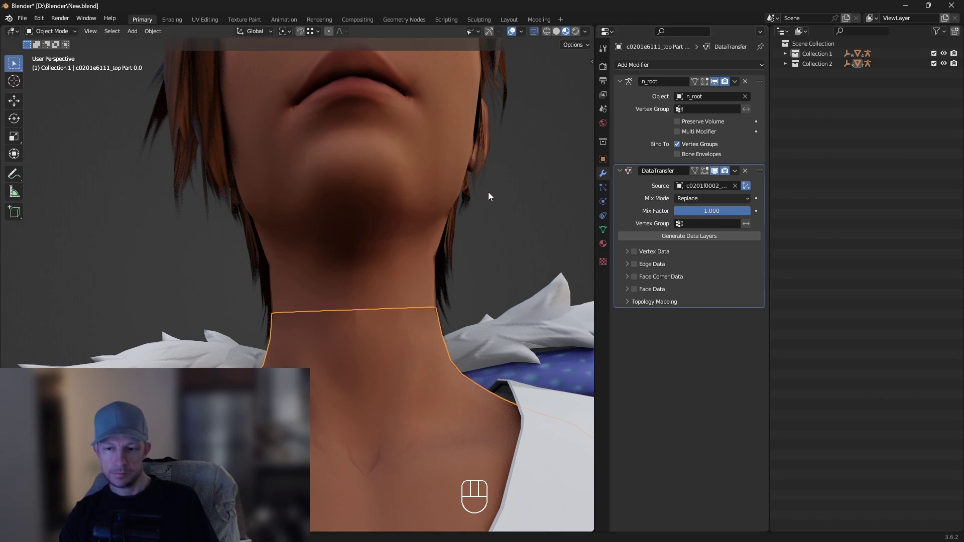
Transfer Face Corner Data custom normals using Nearest Face Interpolated mapping.
left_click(622, 278)
left_click(634, 278)
left_click(637, 292)
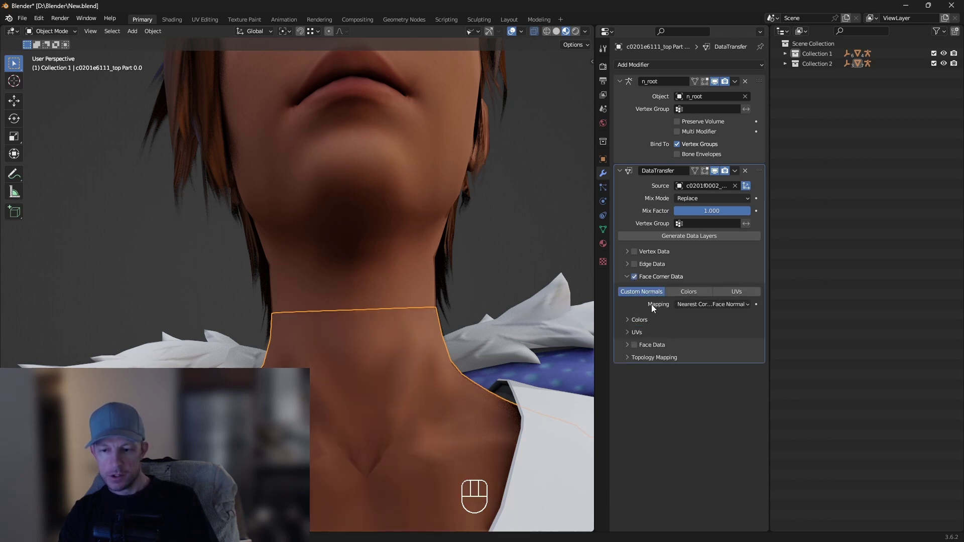
left_click_drag(697, 308, 711, 358)
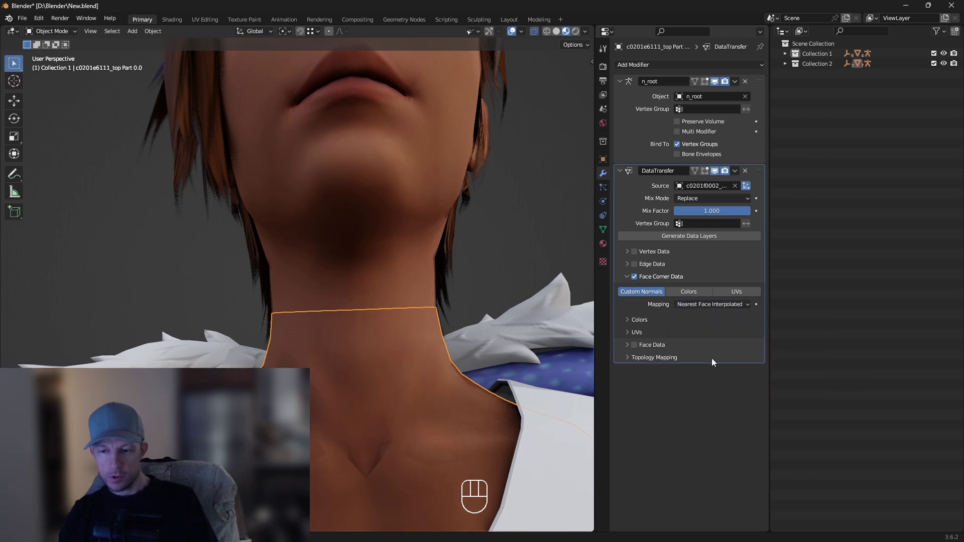
Limit the transfer to the Fix vertex group, comparing shading with and without it.
left_click(703, 226)
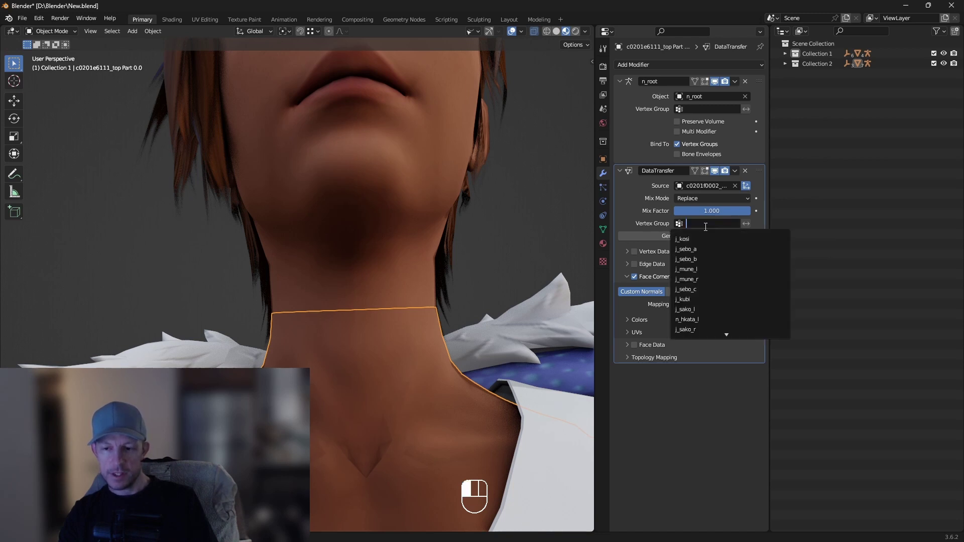
scroll(679, 330, "down", 3)
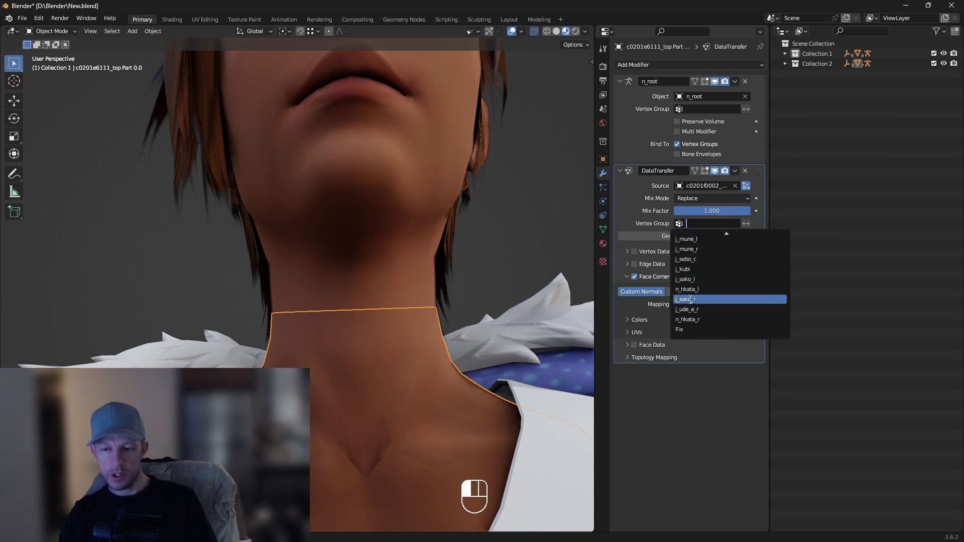
left_click(679, 330)
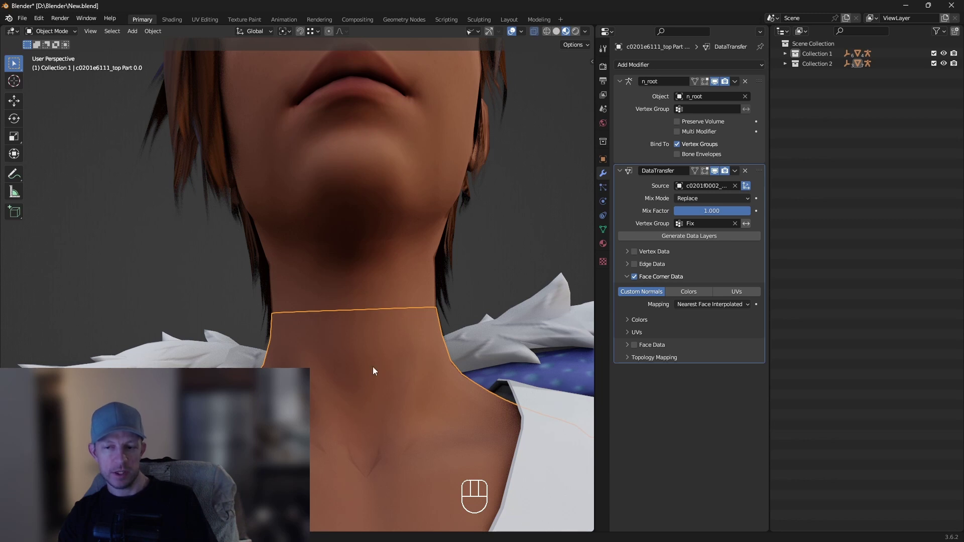
left_click(735, 223)
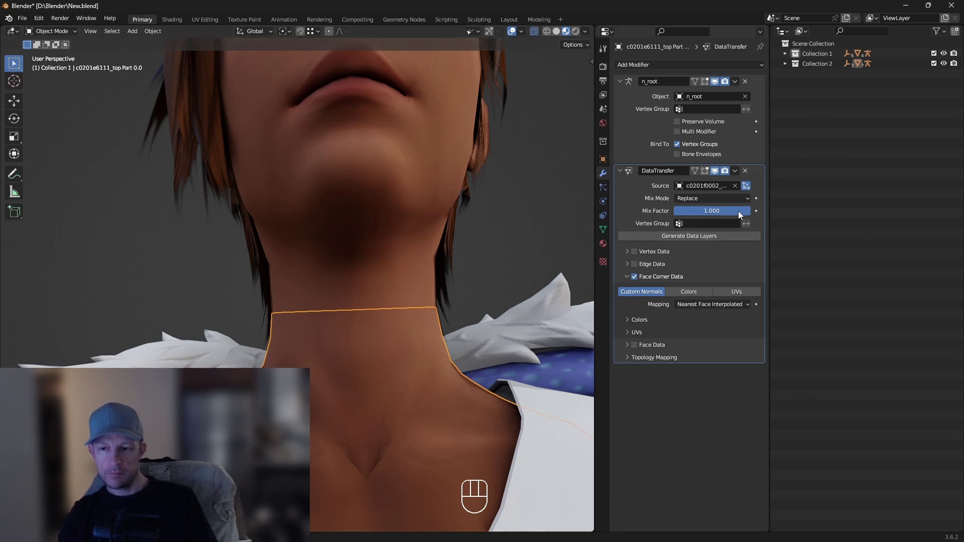
left_click(731, 224)
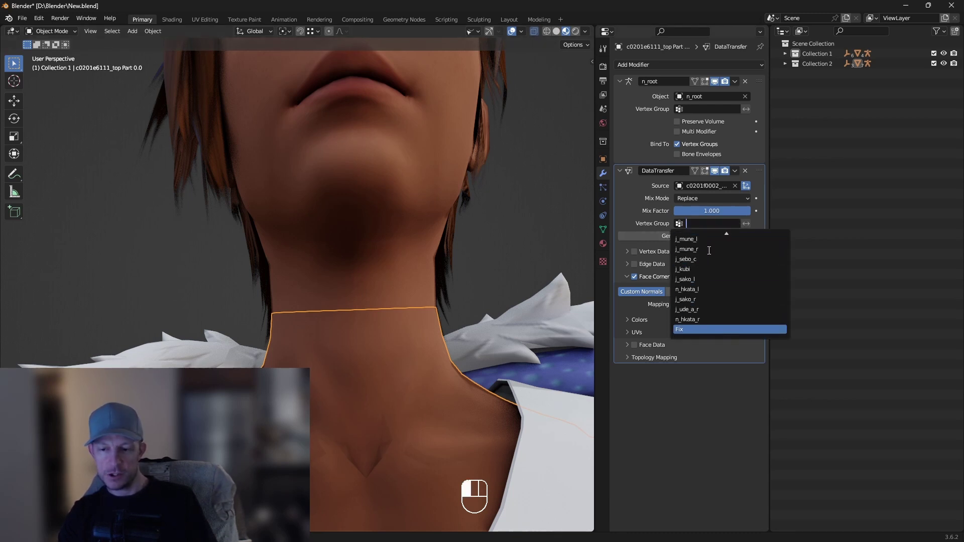
left_click(689, 329)
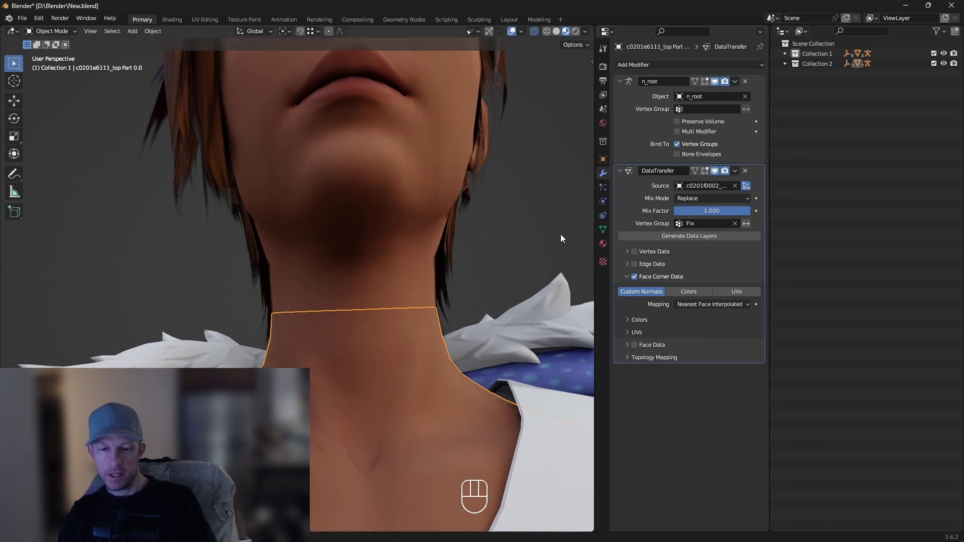
left_click(546, 226)
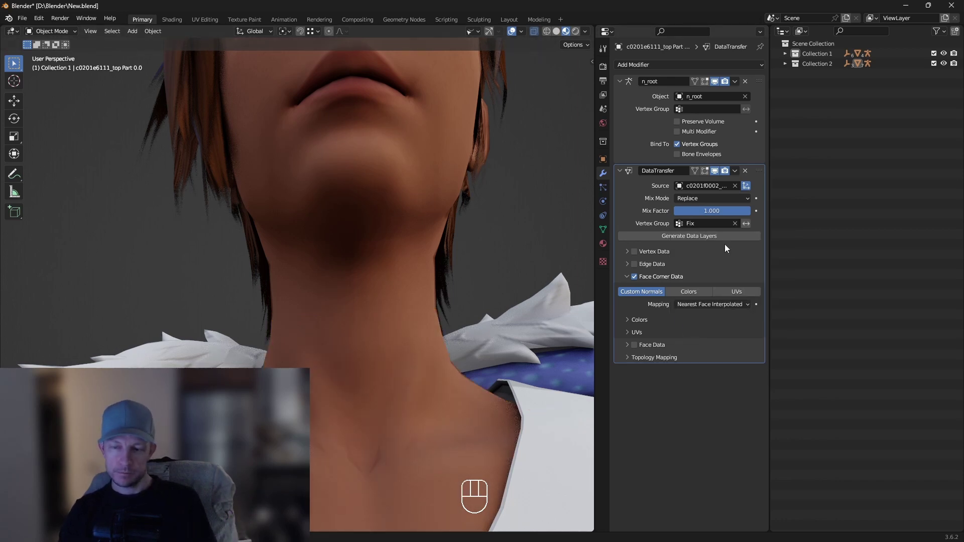
Apply the Data Transfer modifier to the body mesh, then return to Final Fantasy XIV.
key("ctrl")
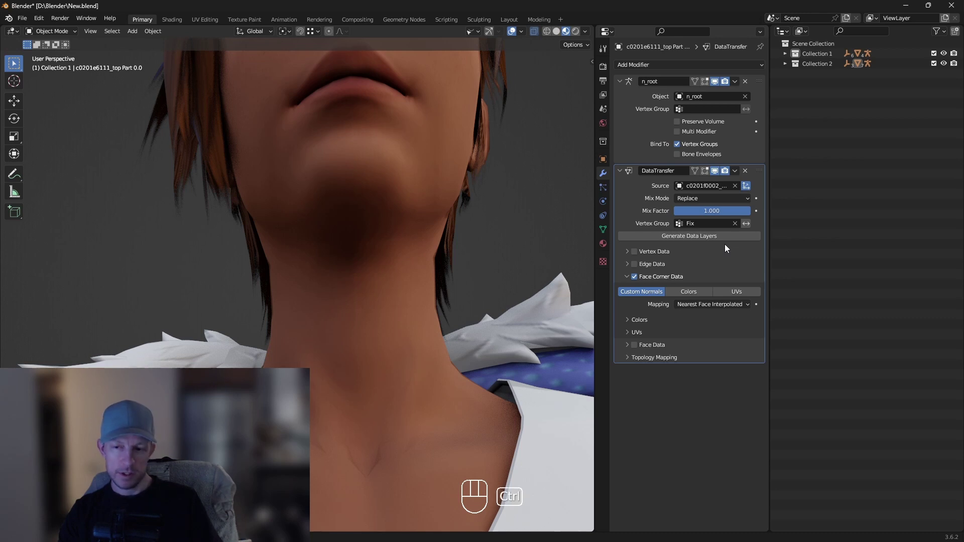
key("ctrl+a")
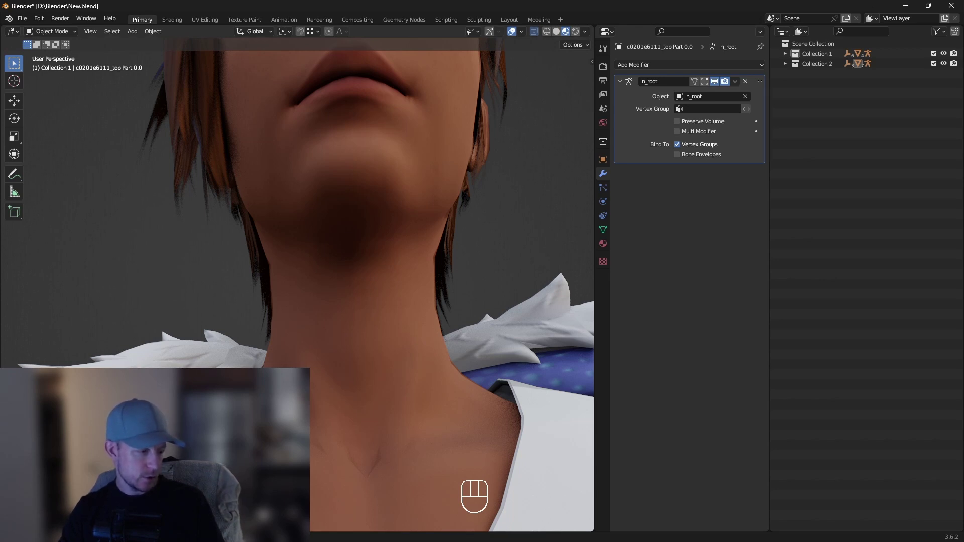
key("alt+Tab")
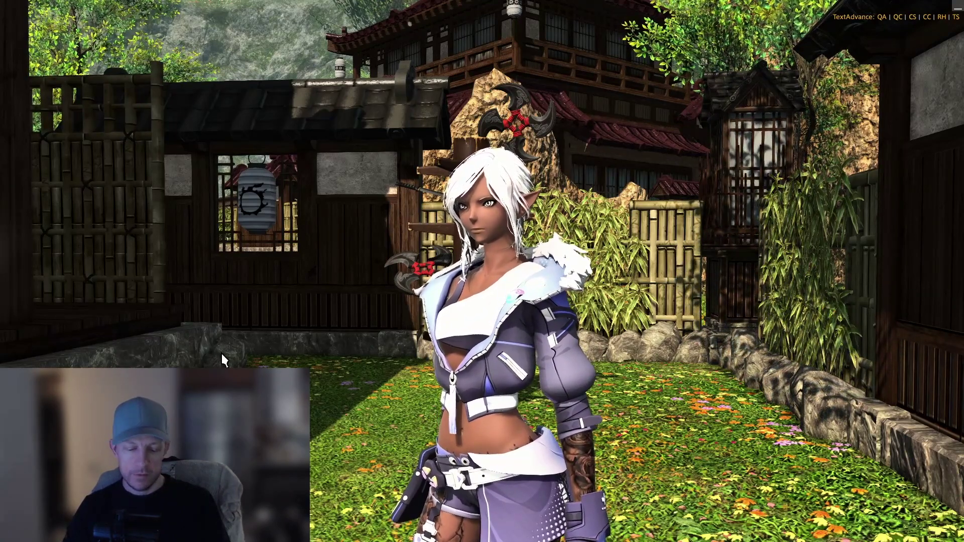
Enable the fix mod in Penumbra and close the mod manager.
key("ctrl+shift+p")
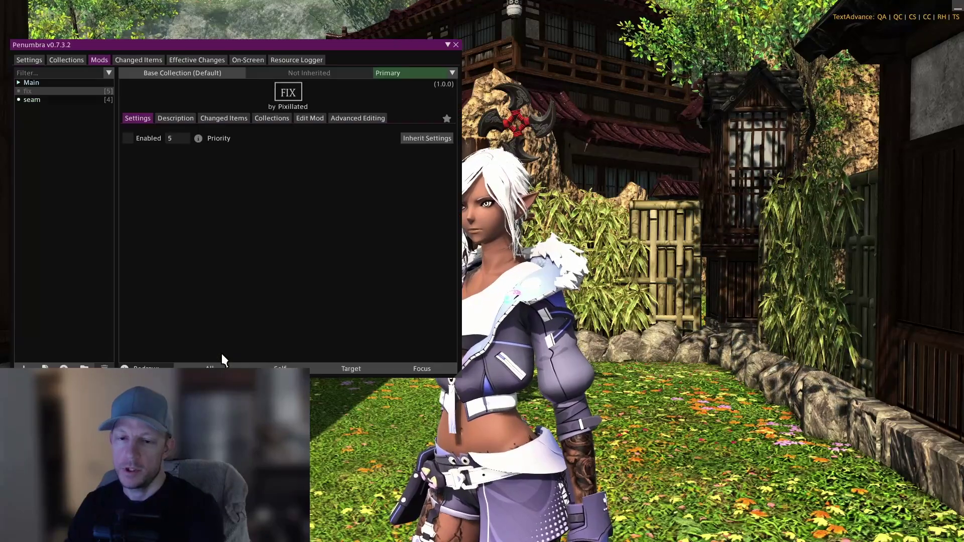
left_click(128, 138)
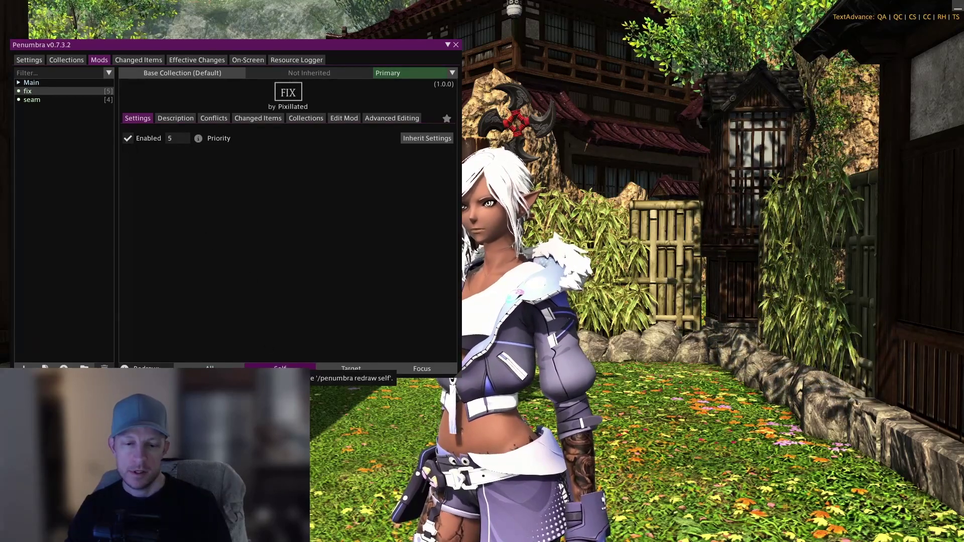
key("Escape")
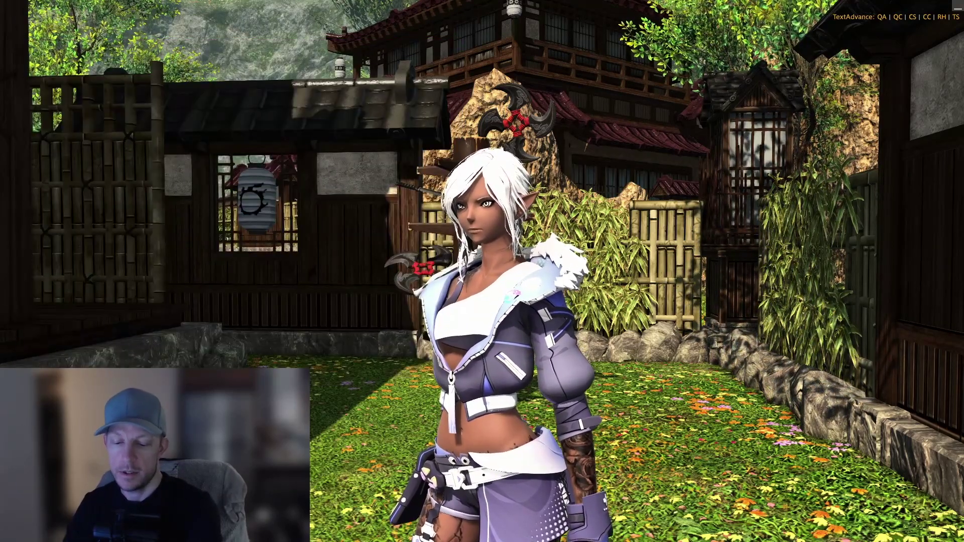